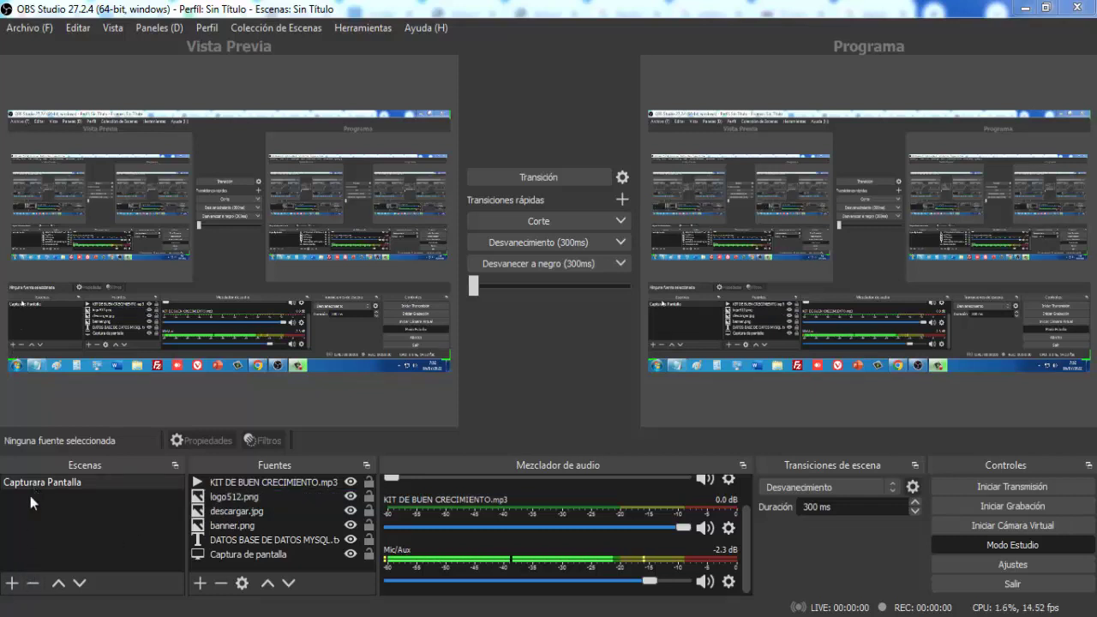
# Add a new scene named EMISION FACEBOOK
pyautogui.click(12, 583)
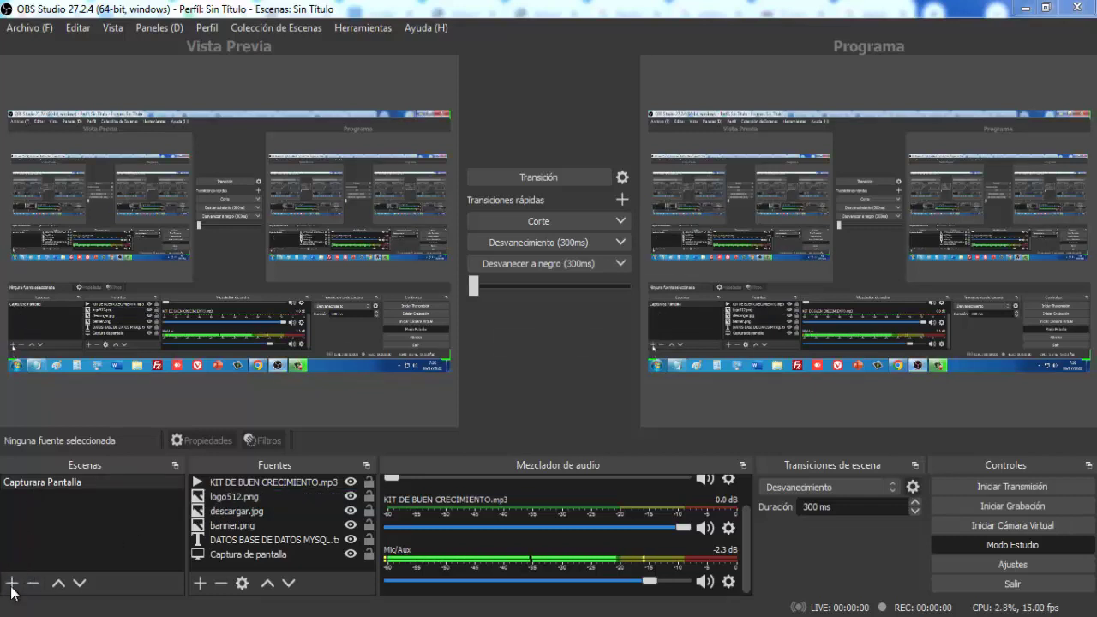
pyautogui.press('BackSpace')
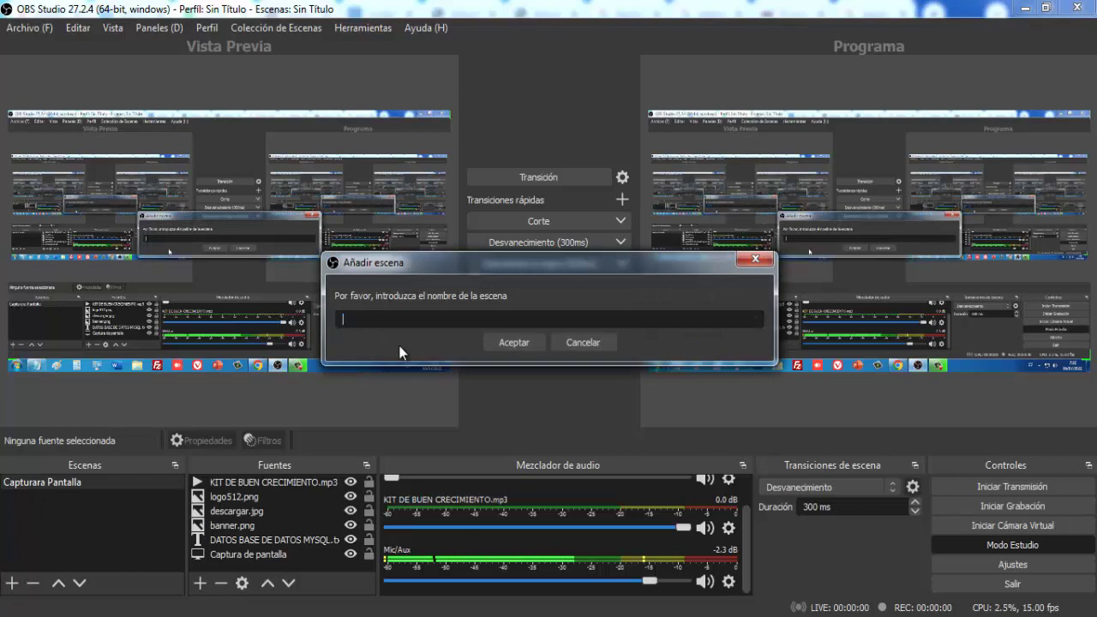
pyautogui.write('emd')
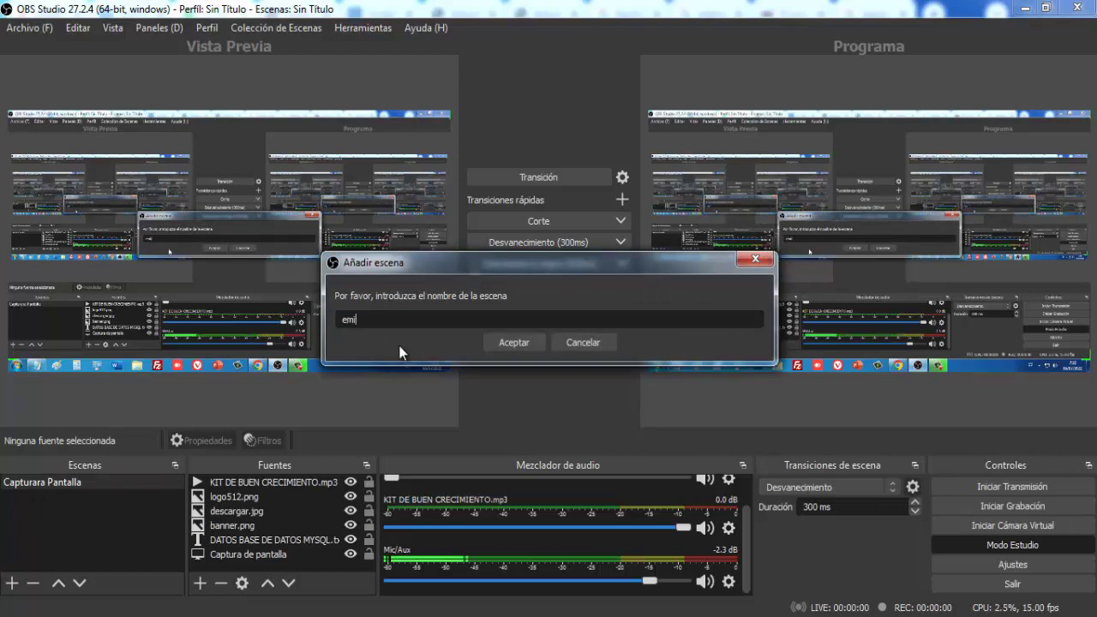
pyautogui.press('BackSpace')
pyautogui.press('BackSpace')
pyautogui.press('BackSpace')
pyautogui.write('EMISIO')
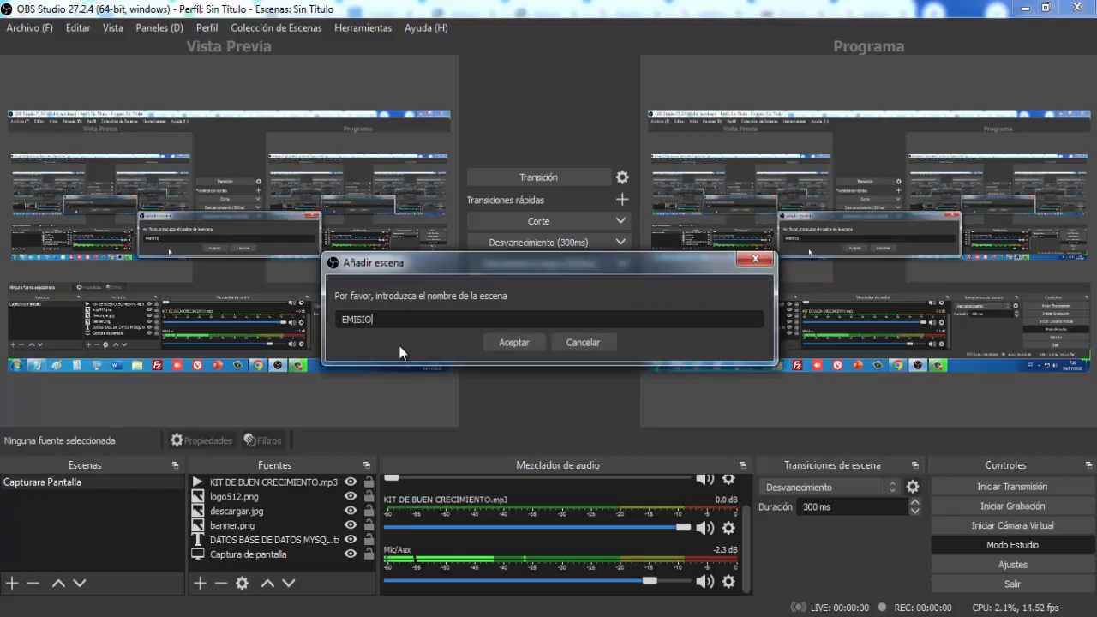
pyautogui.write('N FACEBOOK')
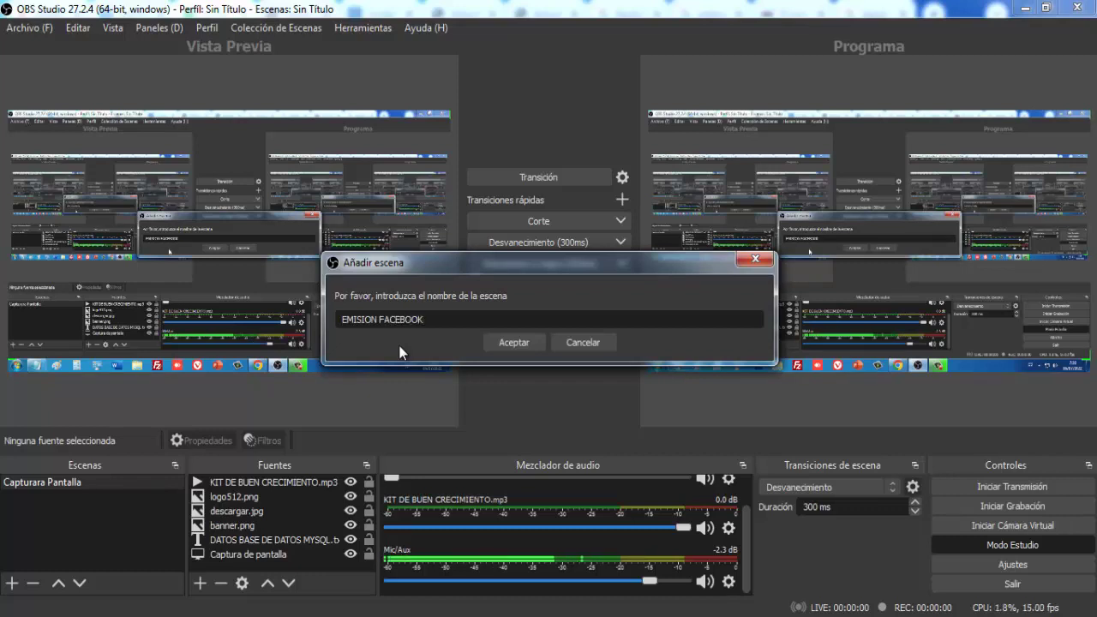
pyautogui.click(514, 344)
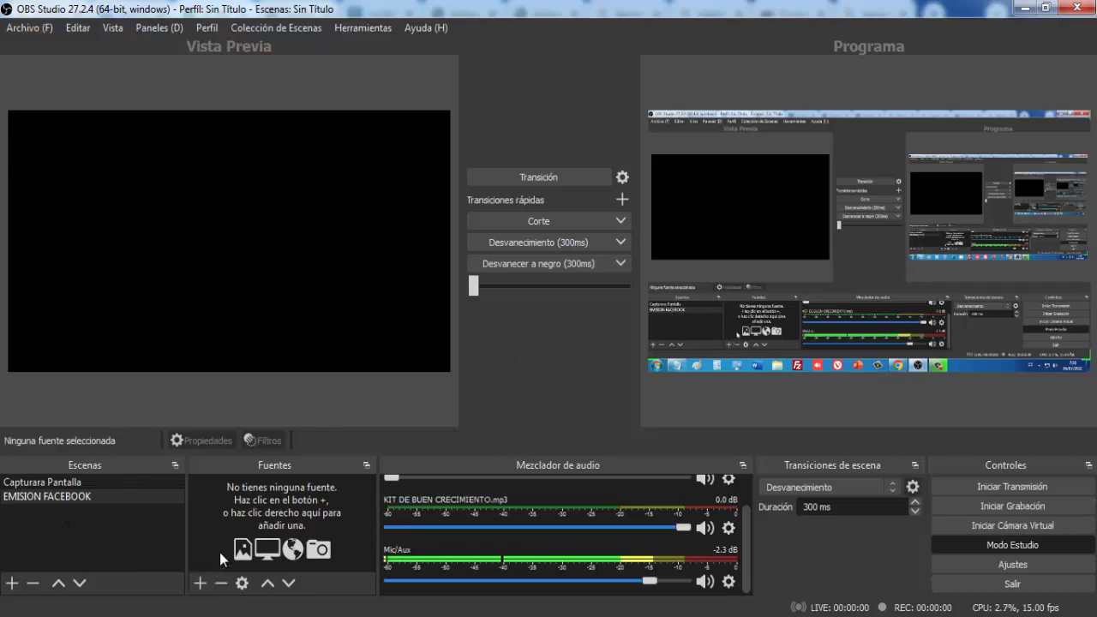
# Add an image gallery source named FOTOS DE LA PROVINCIA DE YUNGUYO to the EMISION FACEBOOK scene
pyautogui.click(200, 584)
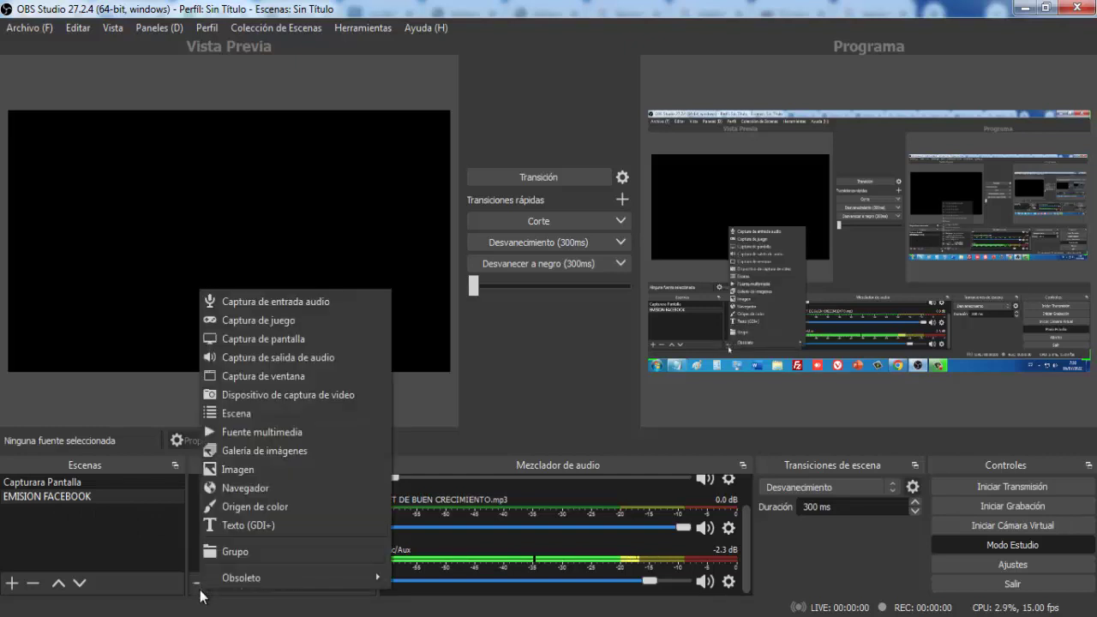
pyautogui.click(229, 455)
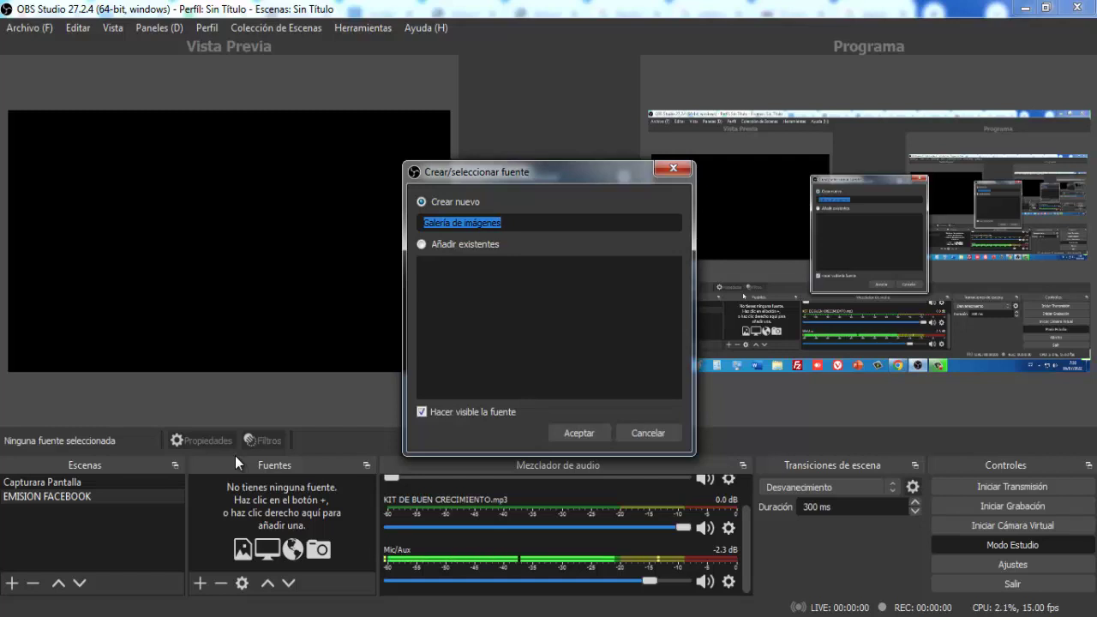
pyautogui.press('BackSpace')
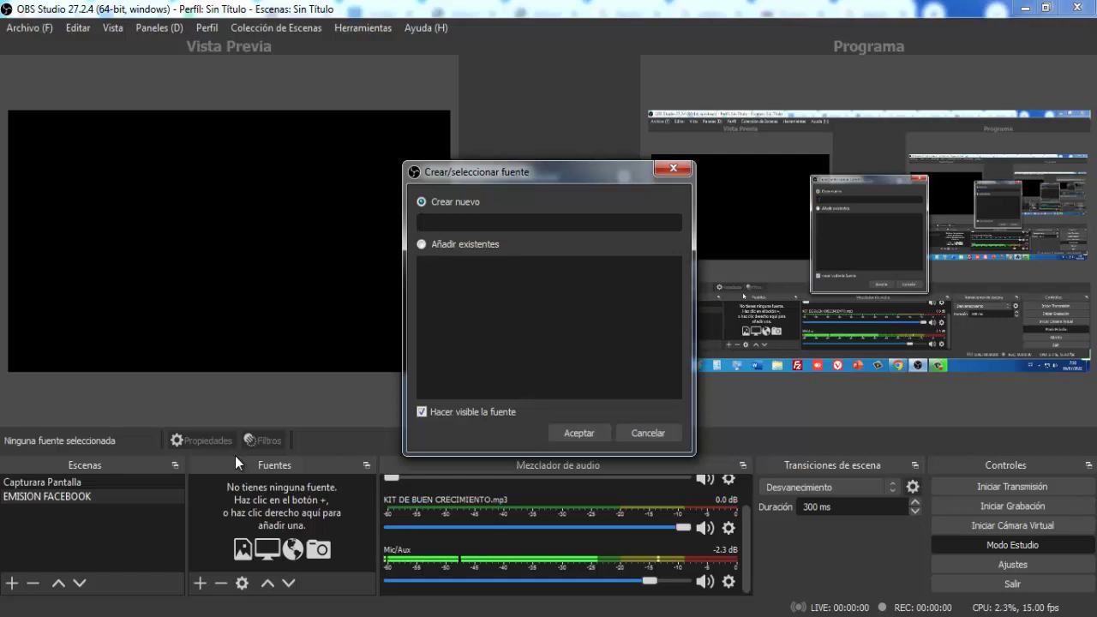
pyautogui.write('GA')
pyautogui.press('BackSpace')
pyautogui.press('BackSpace')
pyautogui.write('FOTOS DE LA PROVINCIA DE ')
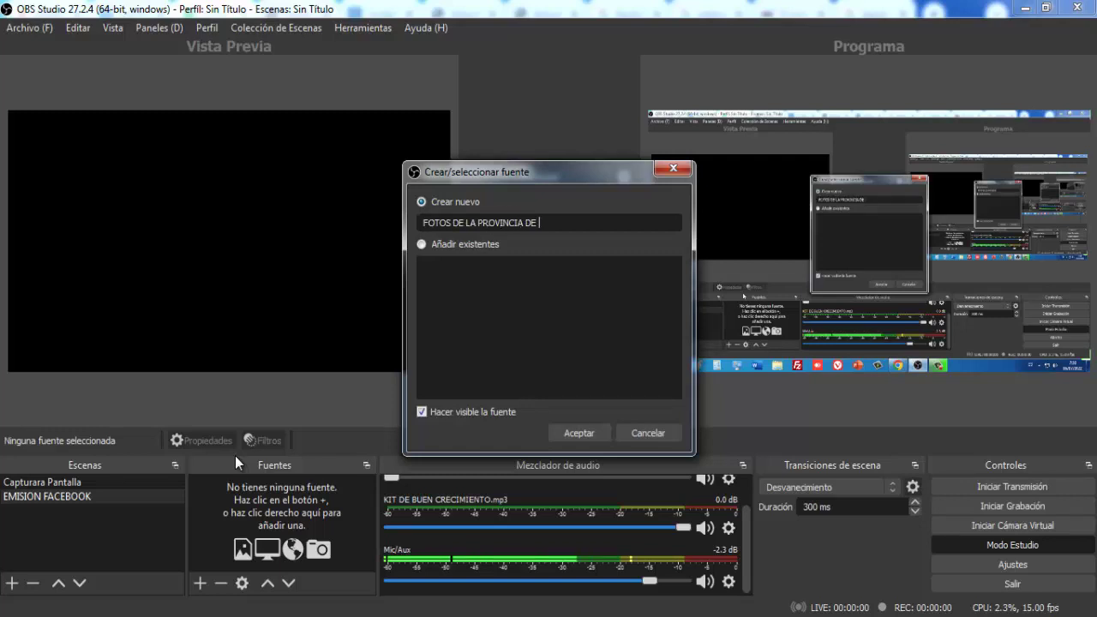
pyautogui.write('YUNGUYO')
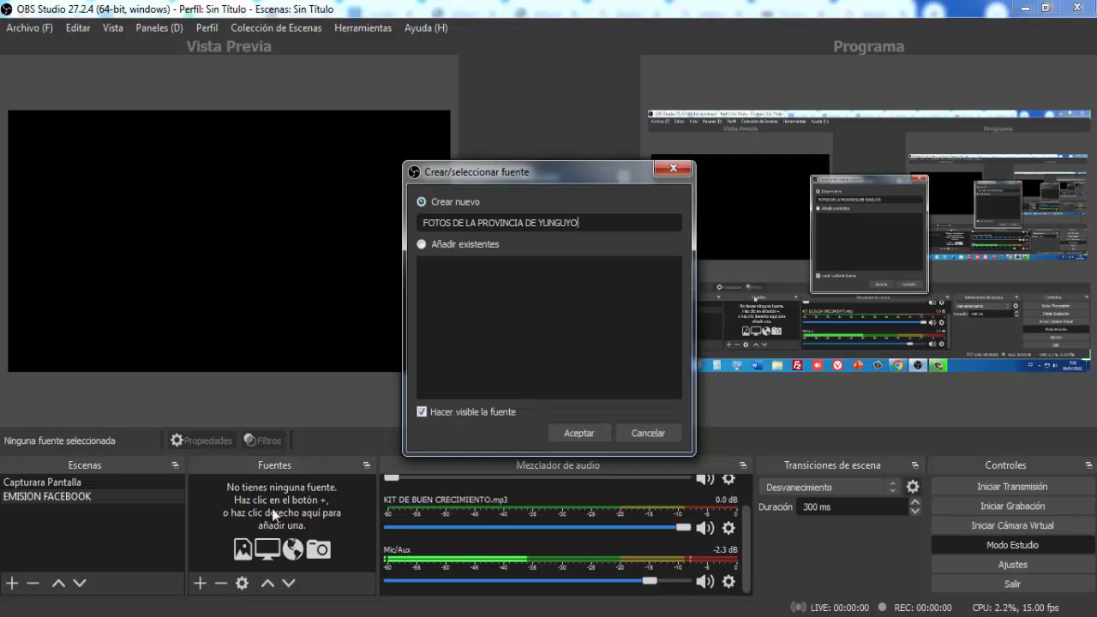
pyautogui.click(578, 436)
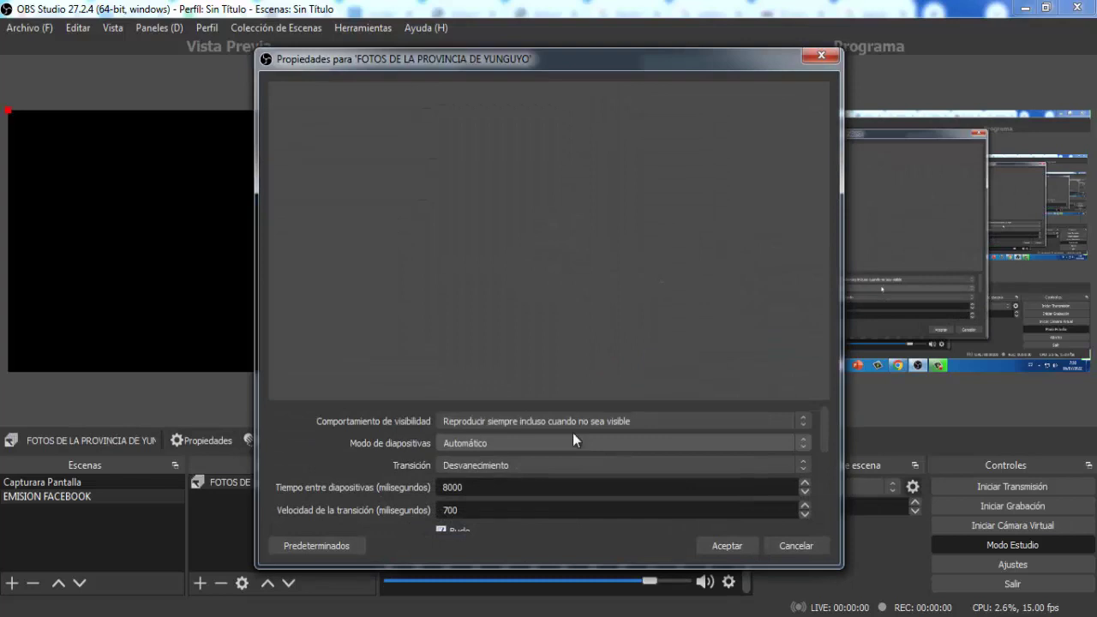
# Keep the gallery's slide mode on Automático and choose Desvanecimiento as its transition
pyautogui.scroll(-2, 568, 412)
pyautogui.scroll(2, 563, 412)
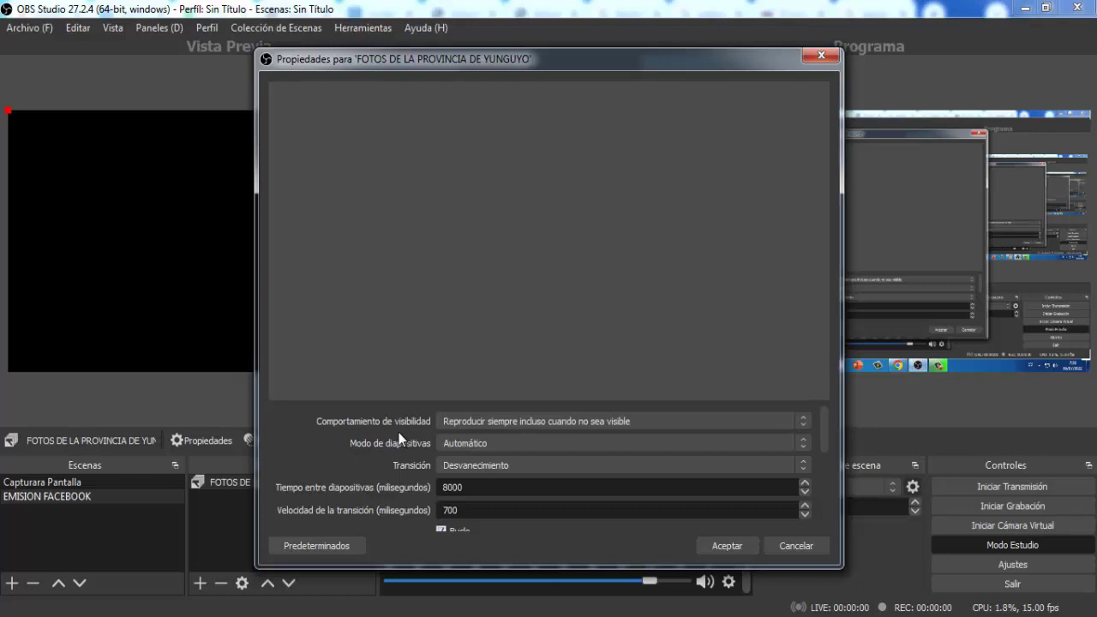
pyautogui.click(515, 447)
pyautogui.click(477, 457)
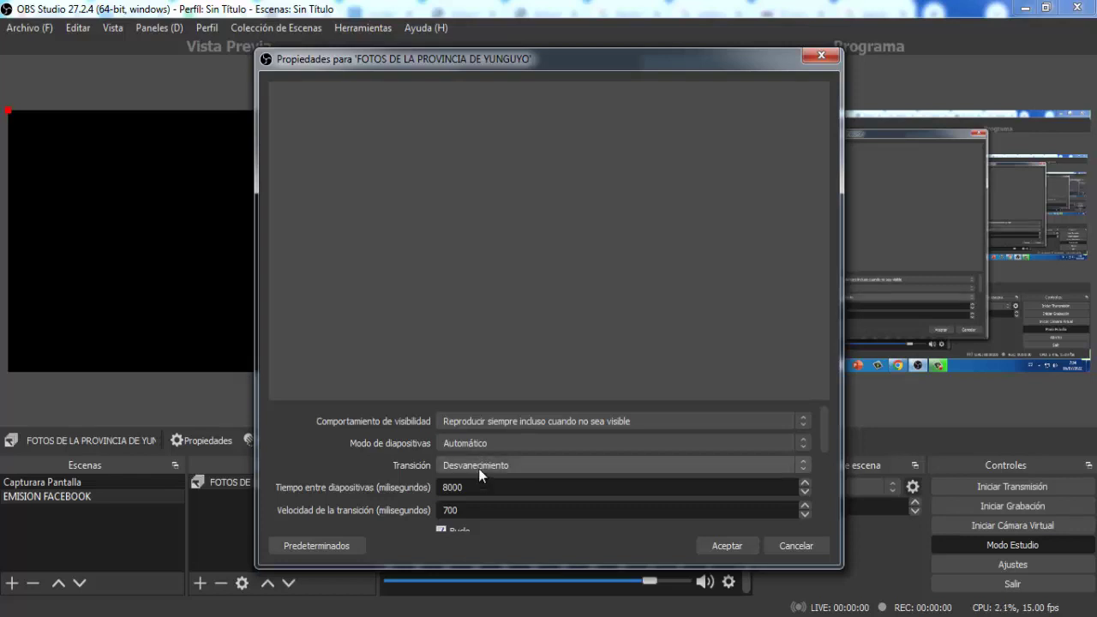
pyautogui.click(478, 466)
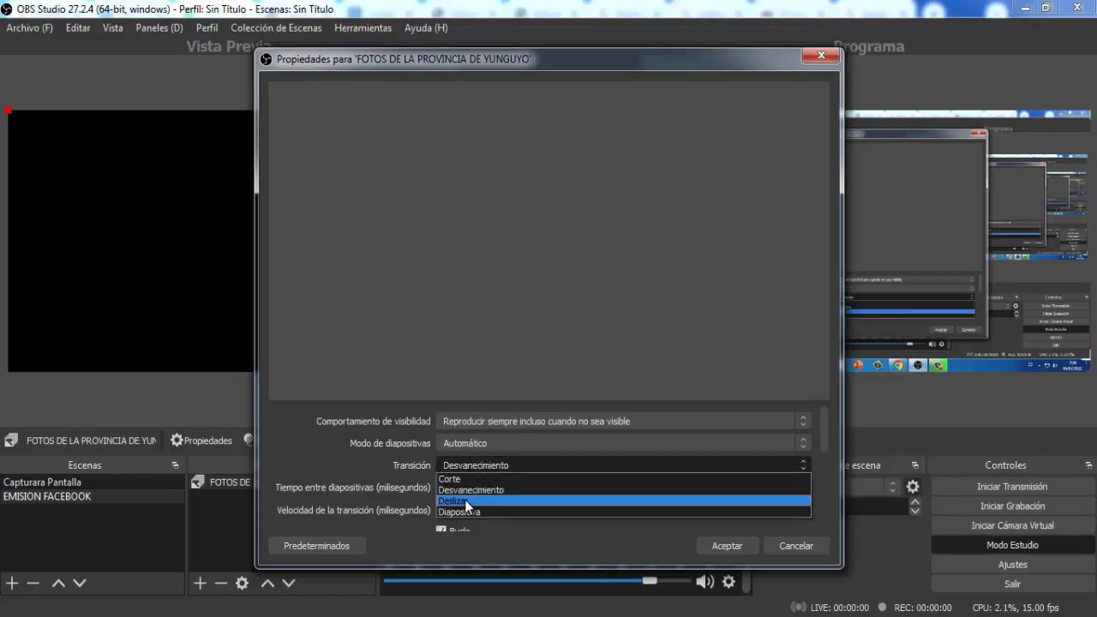
pyautogui.click(467, 490)
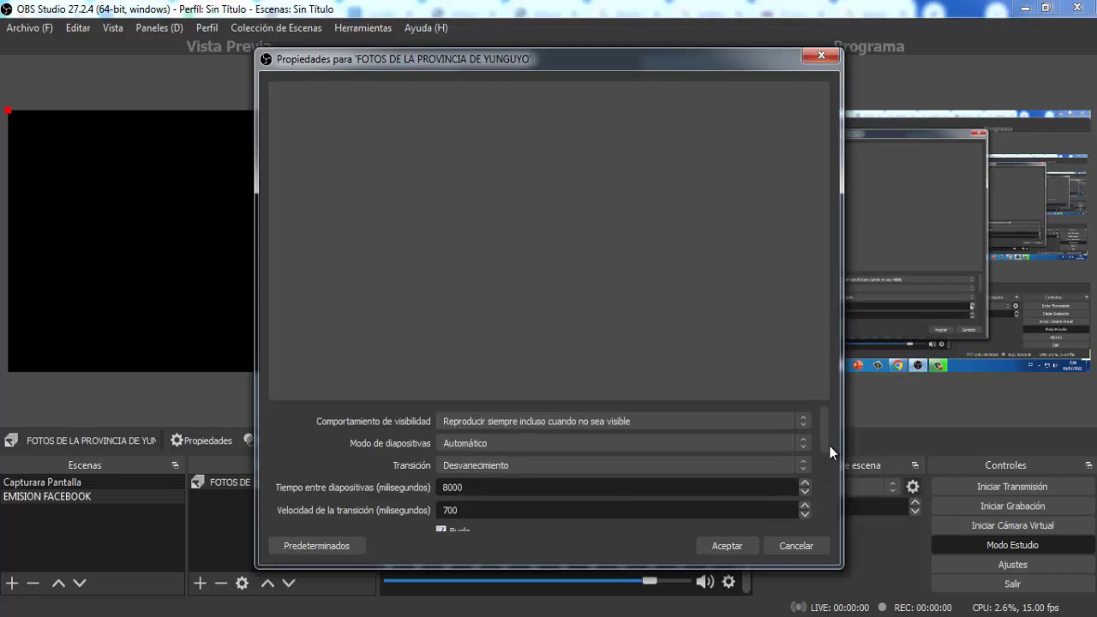
# Enable random playback (Reproducción aleatoria) for the gallery and leave the aspect ratio on Automático
pyautogui.scroll(-2, 821, 433)
pyautogui.scroll(2, 822, 432)
pyautogui.moveTo(822, 428); pyautogui.dragTo(819, 445)
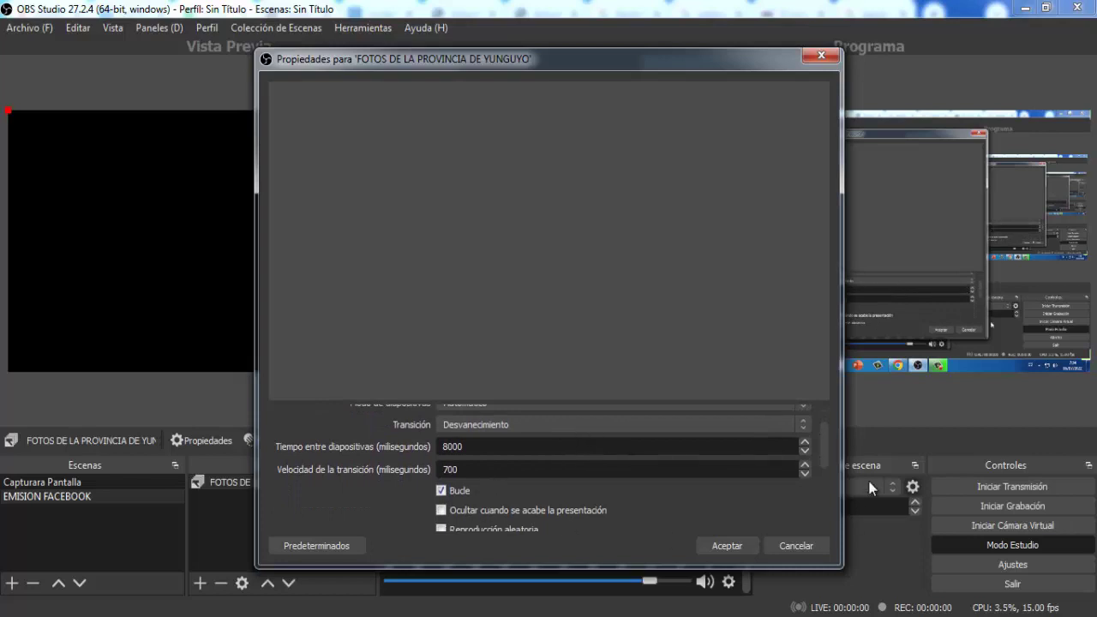
pyautogui.scroll(-1, 826, 440)
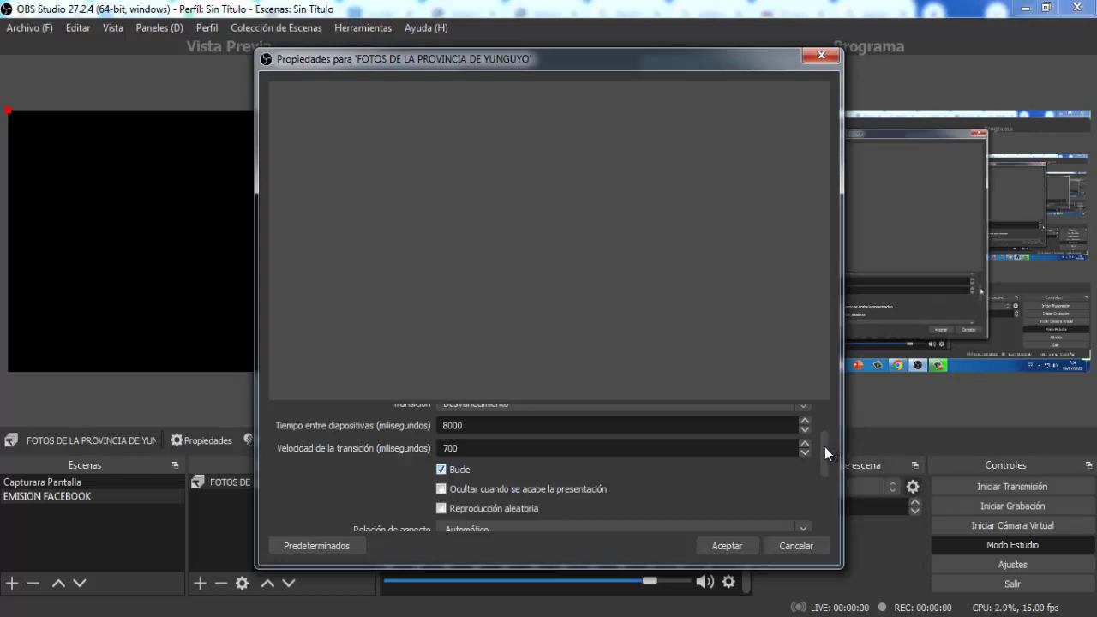
pyautogui.moveTo(825, 446); pyautogui.dragTo(825, 466)
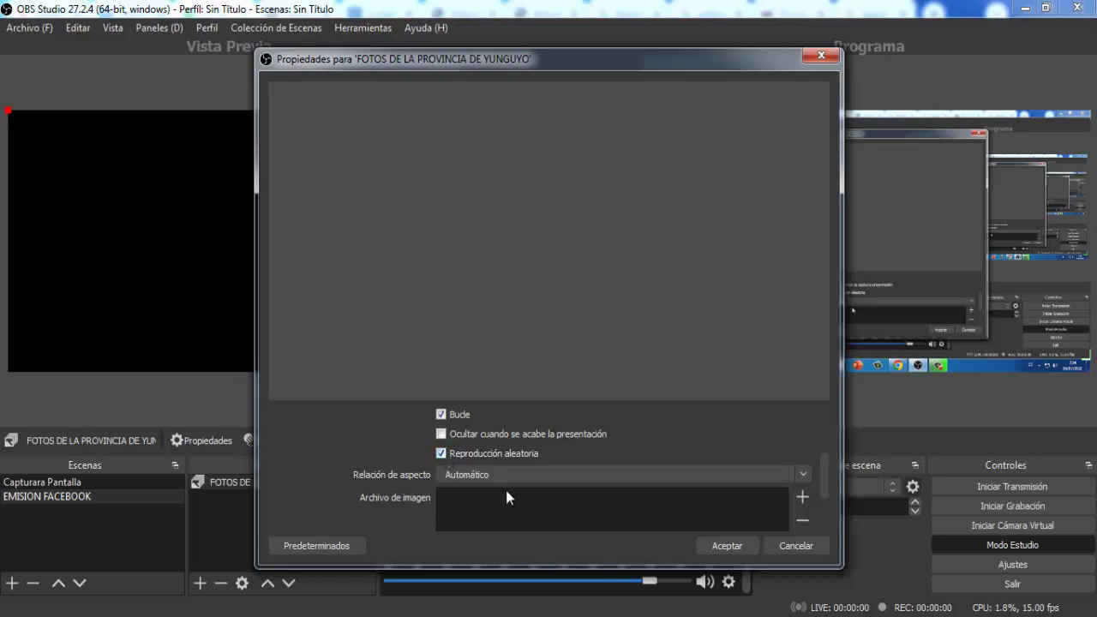
pyautogui.scroll(-1, 505, 491)
pyautogui.scroll(2, 506, 490)
pyautogui.scroll(-1, 506, 491)
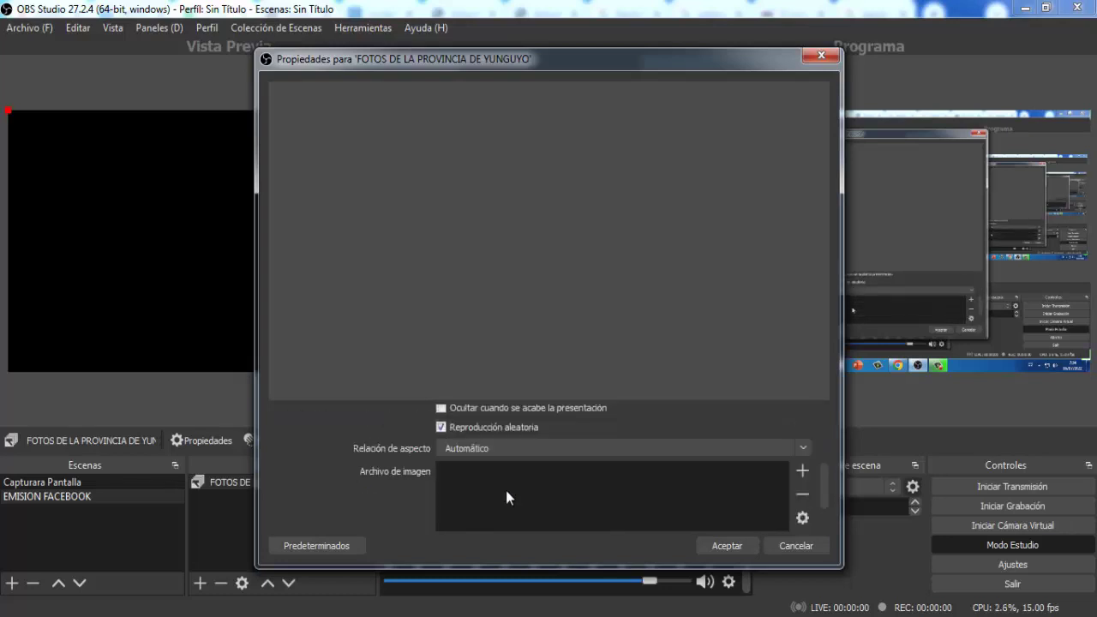
pyautogui.click(797, 447)
pyautogui.click(802, 446)
# Start adding image files to the gallery and browse to the FOTOS YUNGUYO folder on drive E:
pyautogui.click(801, 472)
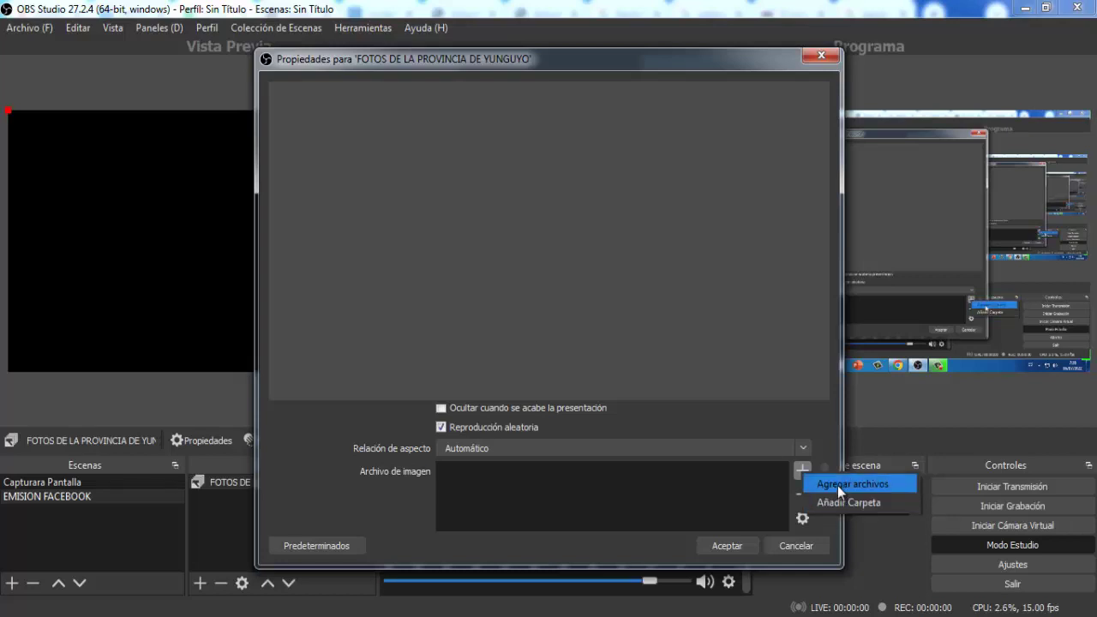
pyautogui.click(837, 485)
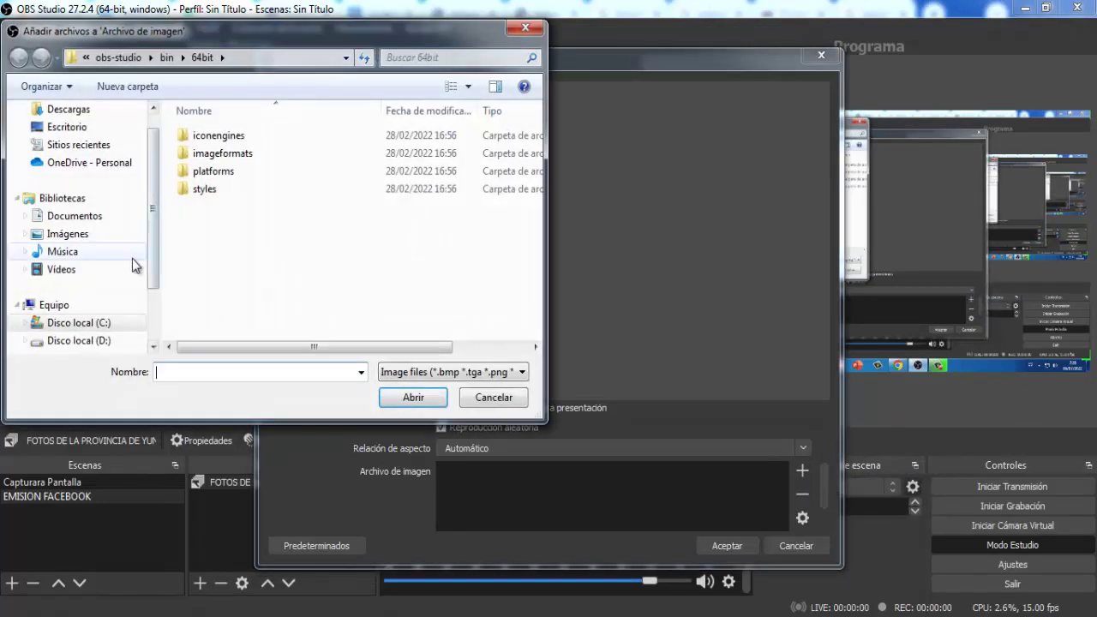
pyautogui.scroll(-1, 150, 244)
pyautogui.click(102, 305)
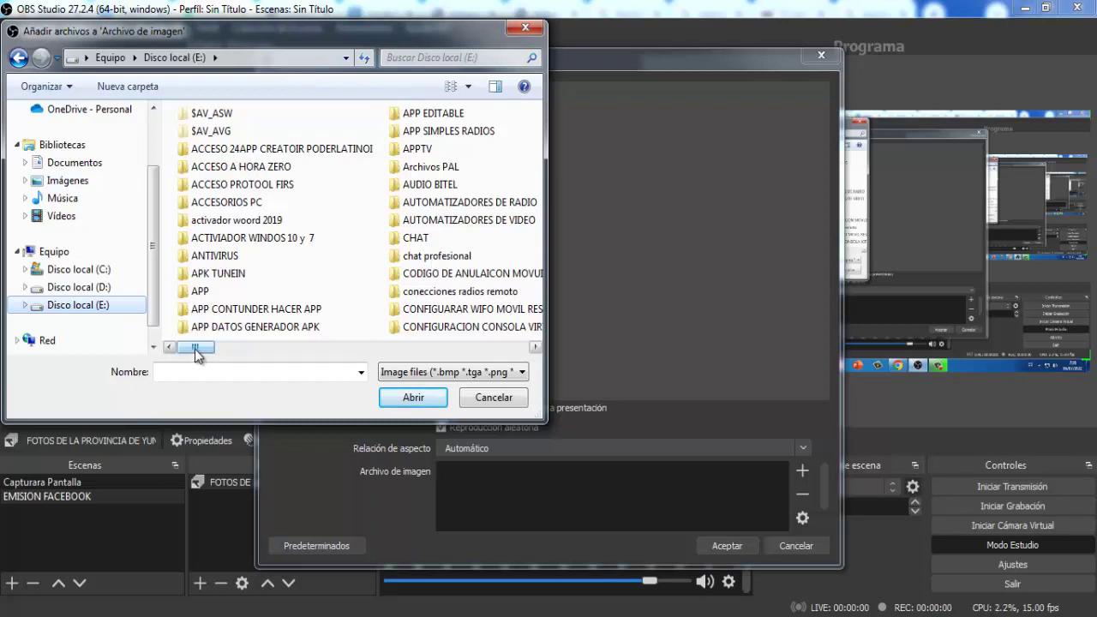
pyautogui.moveTo(196, 348); pyautogui.dragTo(283, 349)
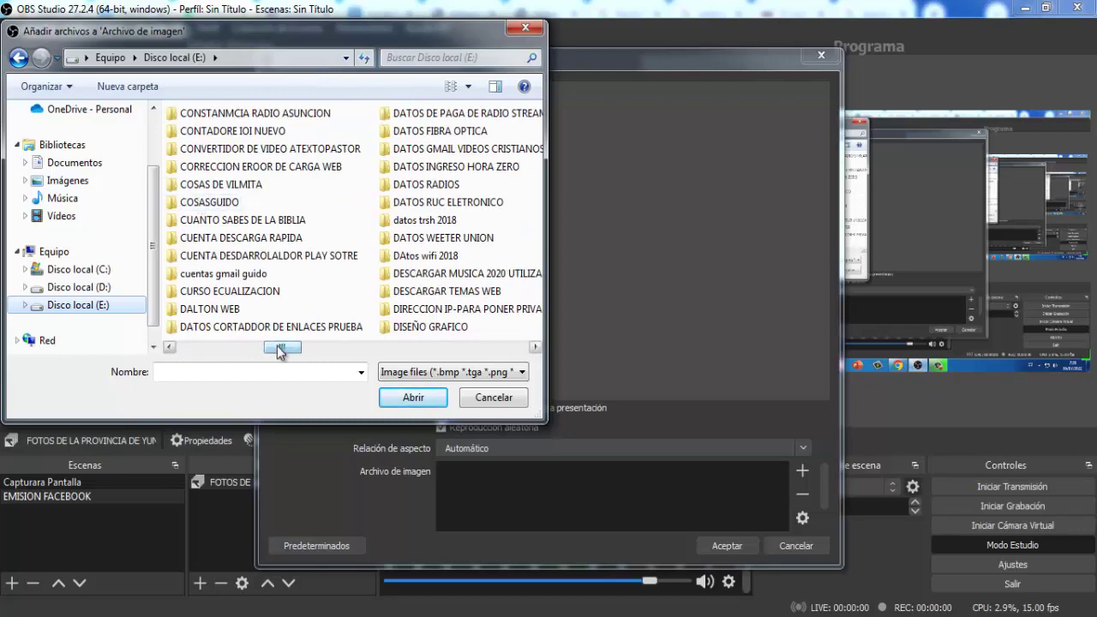
pyautogui.moveTo(278, 349); pyautogui.dragTo(360, 348)
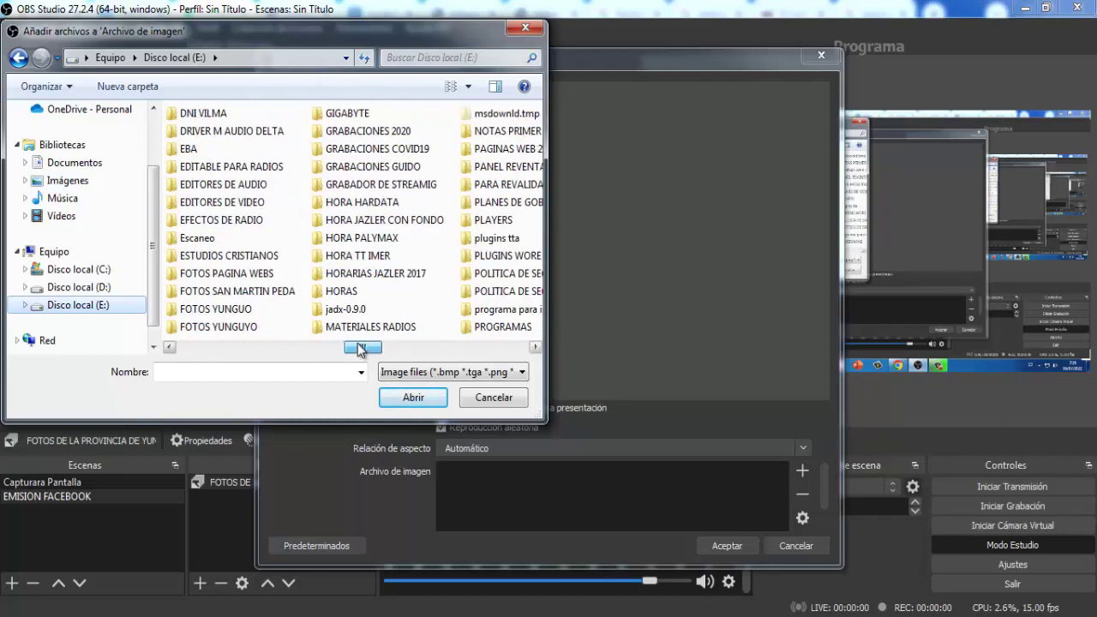
pyautogui.doubleClick(220, 320)
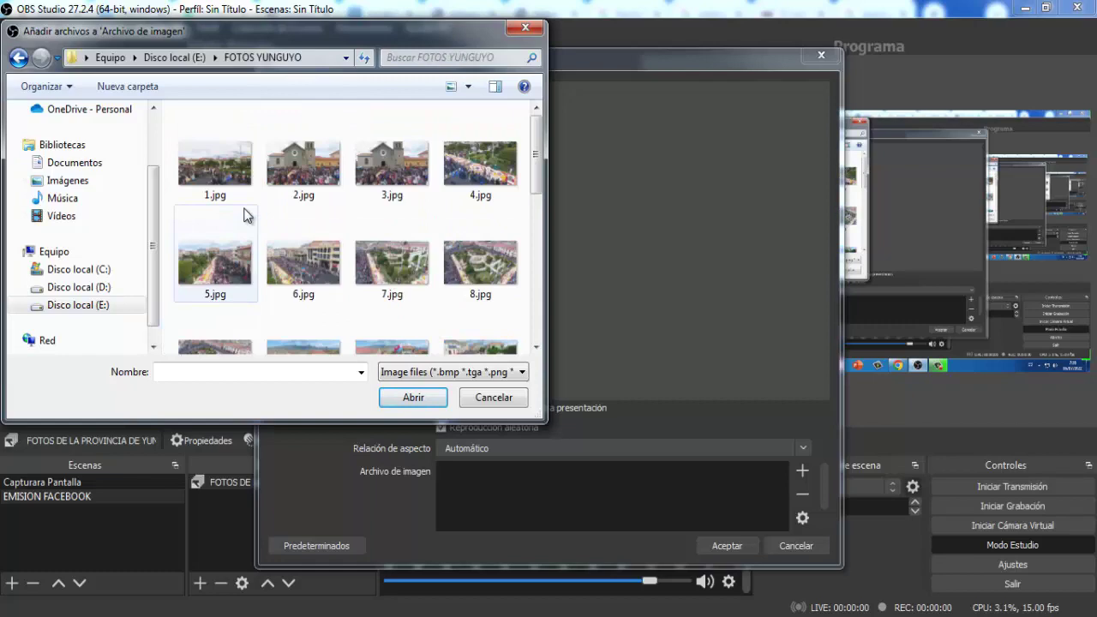
# Select 1.jpg, 2.jpg and 3.jpg together and add them to the gallery's image list
pyautogui.click(221, 178)
pyautogui.keyDown('ctrl'); pyautogui.click(308, 170); pyautogui.keyUp('ctrl')
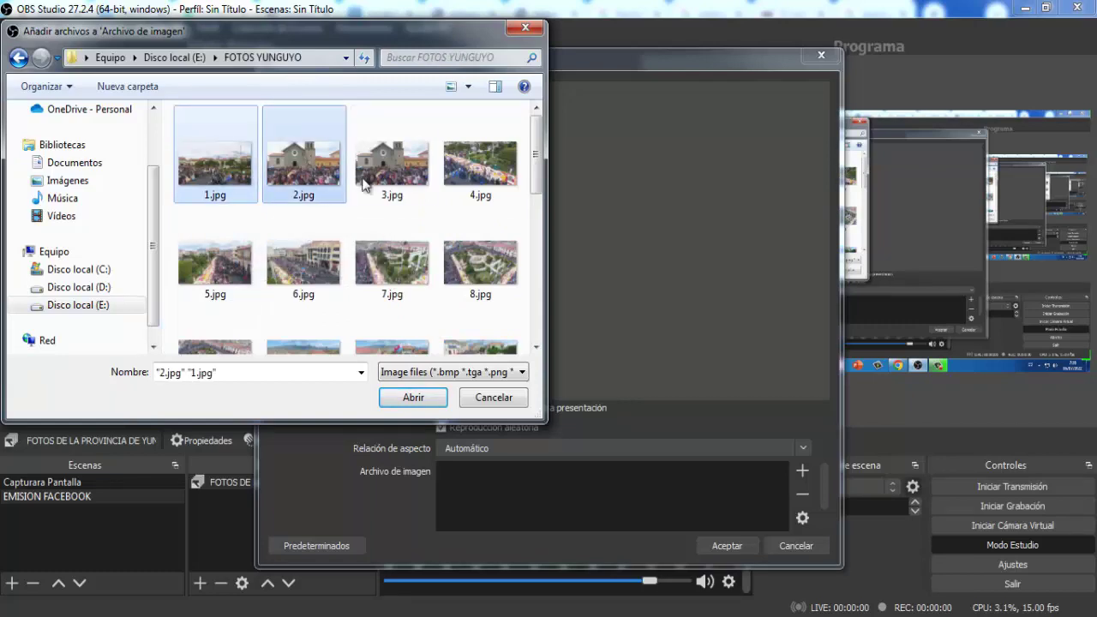
pyautogui.keyDown('ctrl'); pyautogui.click(370, 180); pyautogui.keyUp('ctrl')
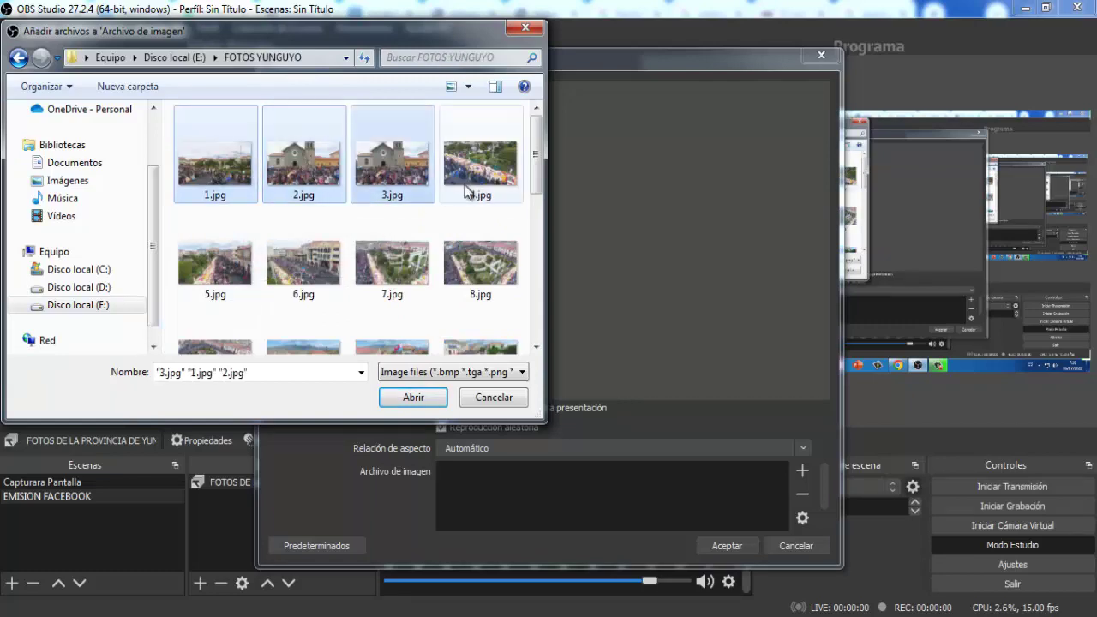
pyautogui.click(404, 397)
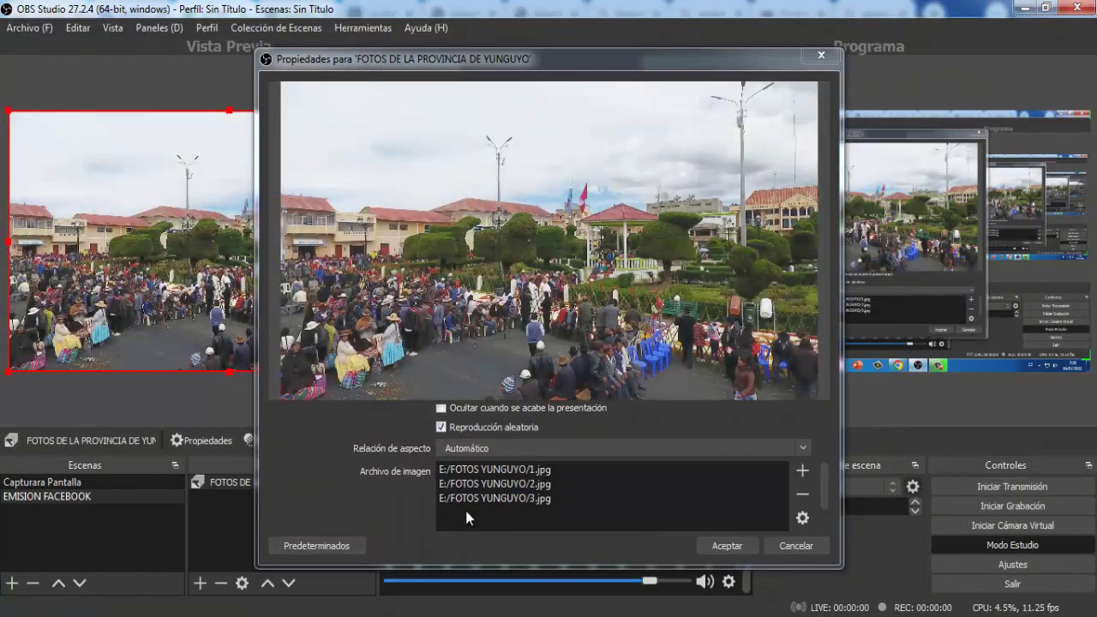
# Reorder the gallery images to 3.jpg, 1.jpg, 2.jpg and accept the source properties
pyautogui.moveTo(471, 499); pyautogui.dragTo(477, 485)
pyautogui.moveTo(484, 470); pyautogui.dragTo(482, 485)
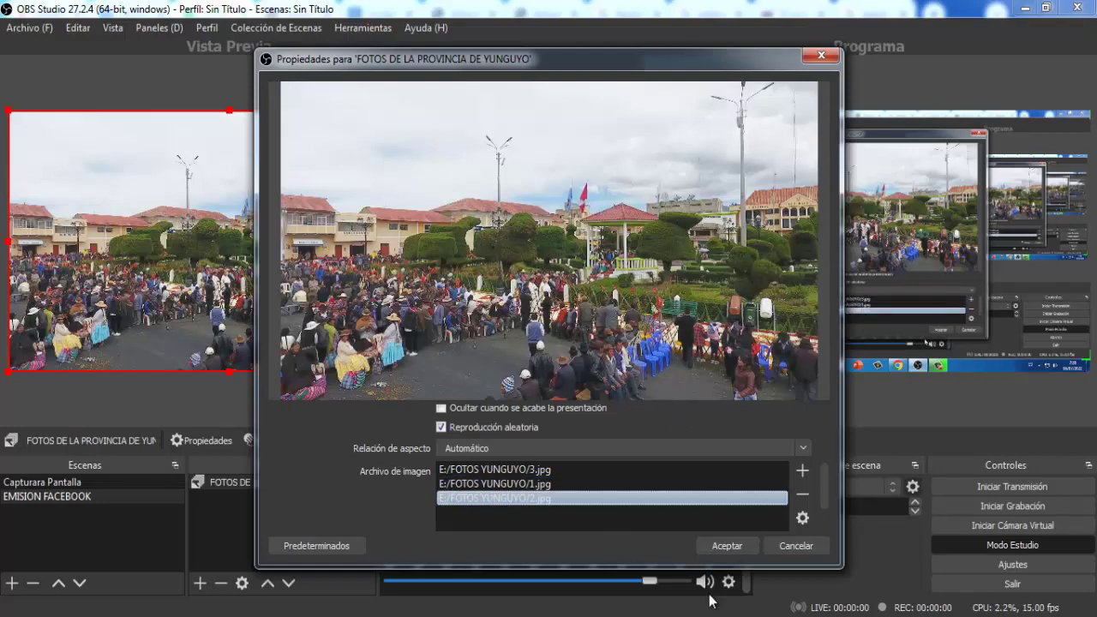
pyautogui.click(727, 546)
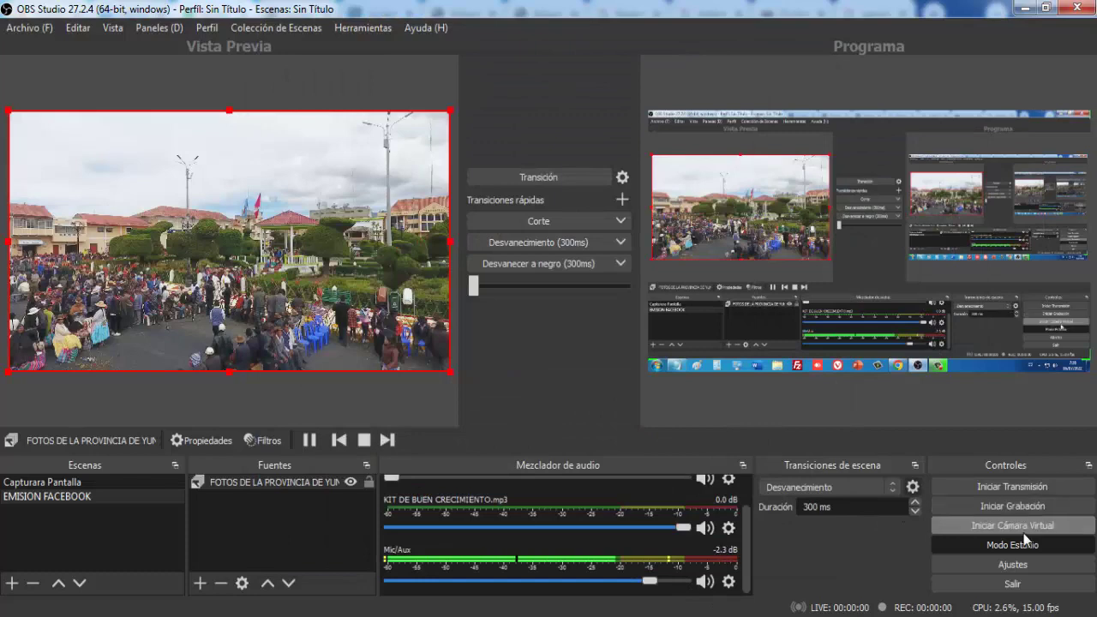
# Turn off studio mode and switch to the EMISION FACEBOOK scene
pyautogui.click(1006, 546)
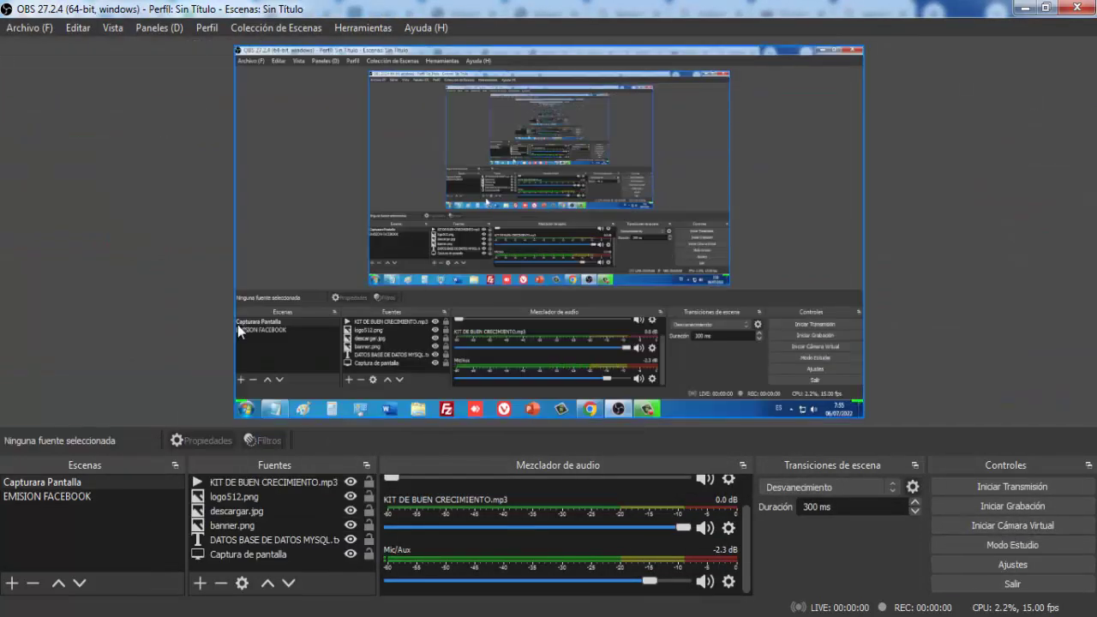
pyautogui.click(25, 497)
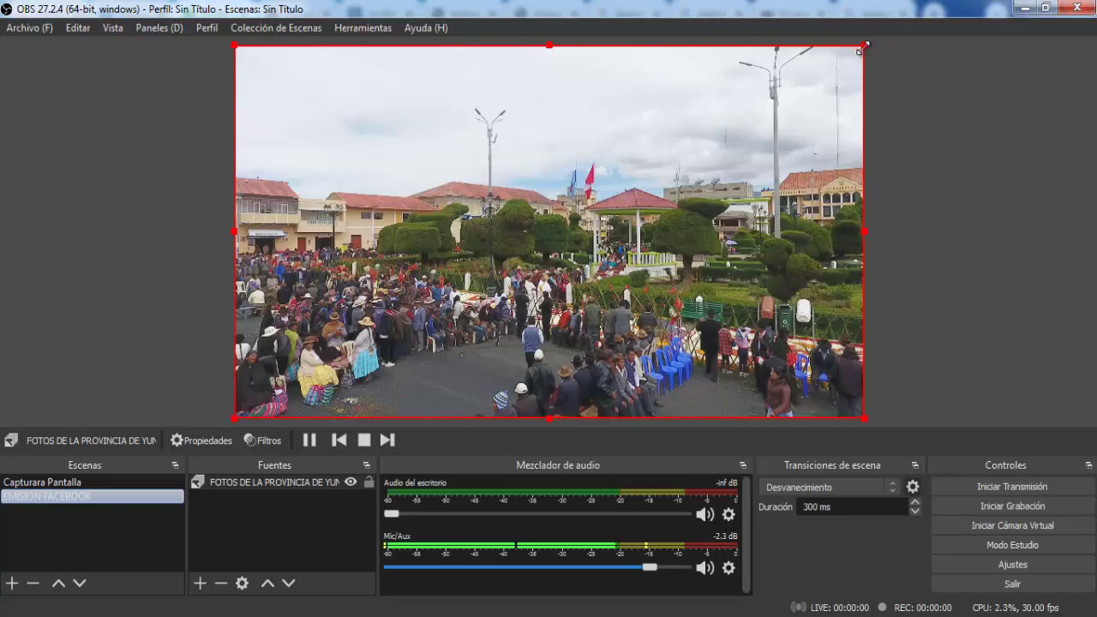
# Shrink the photo slideshow source in the preview, restore it to full canvas size with the fit-to-screen transform, and deselect it
pyautogui.moveTo(863, 48); pyautogui.dragTo(759, 114)
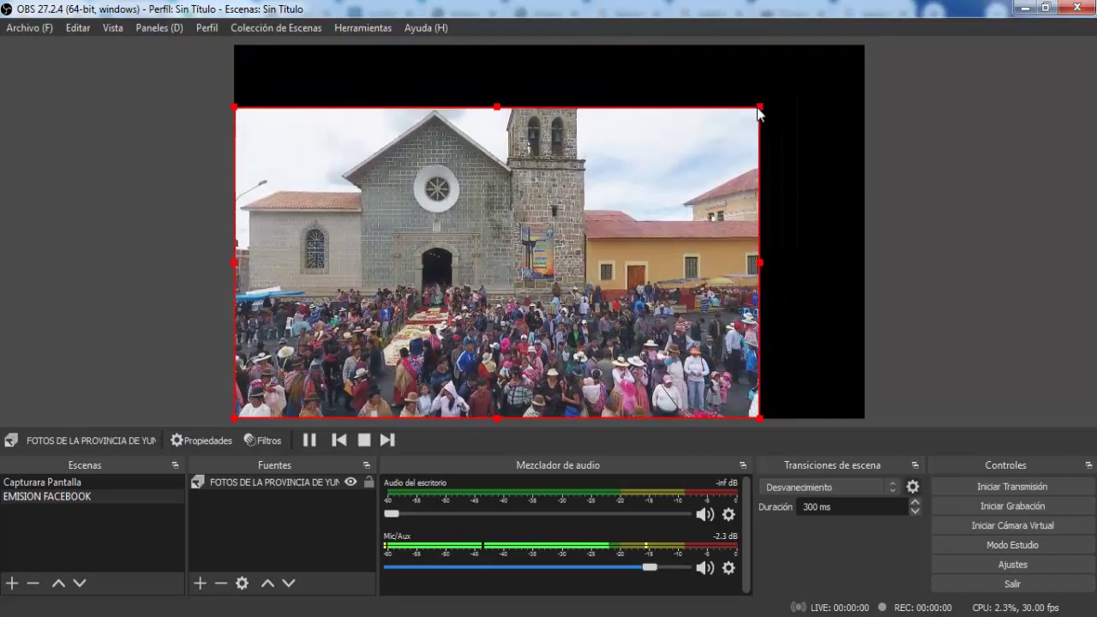
pyautogui.rightClick(520, 251)
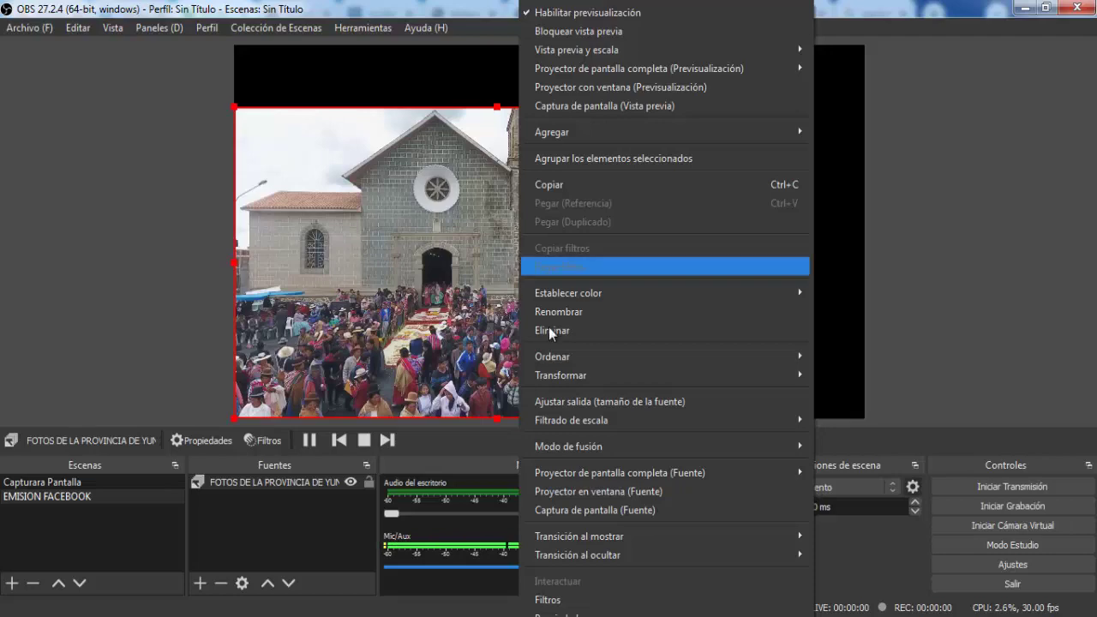
pyautogui.moveTo(574, 379)
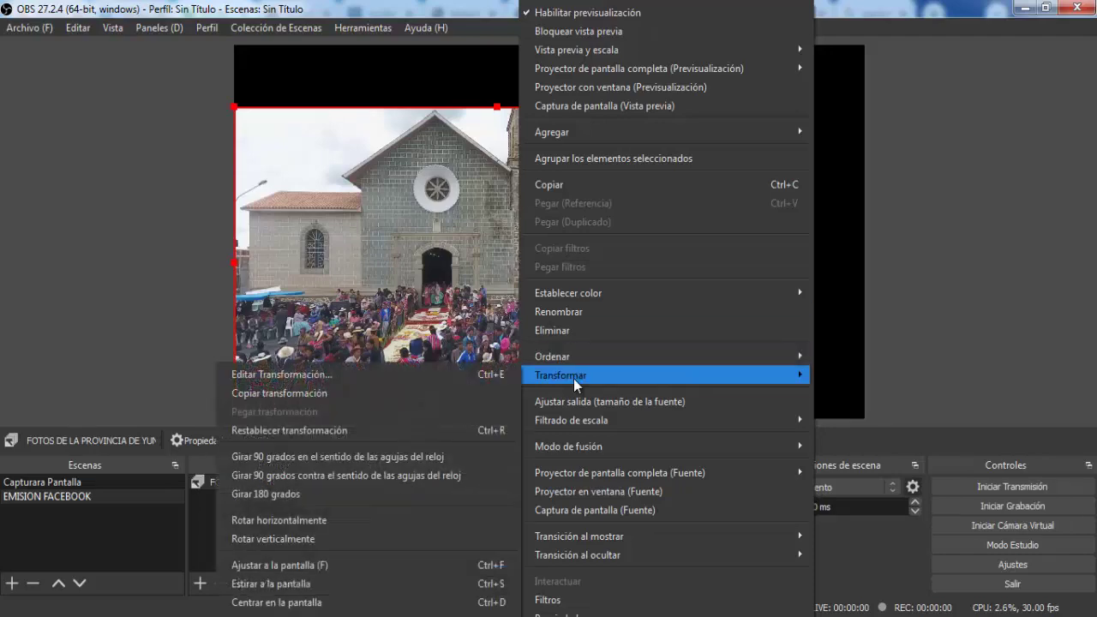
pyautogui.click(275, 567)
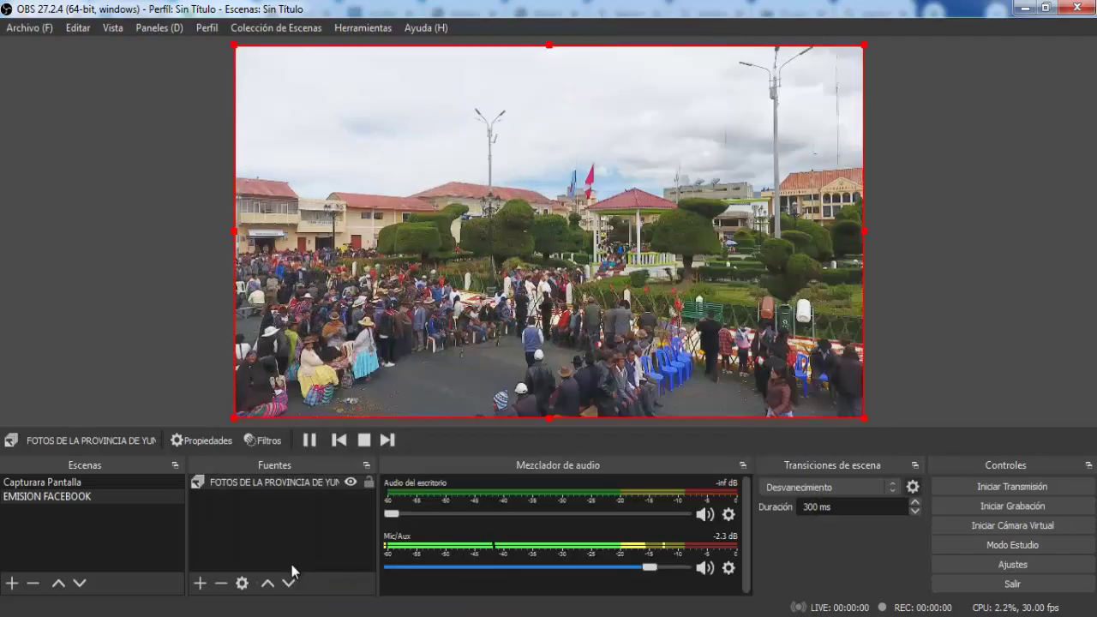
pyautogui.click(961, 242)
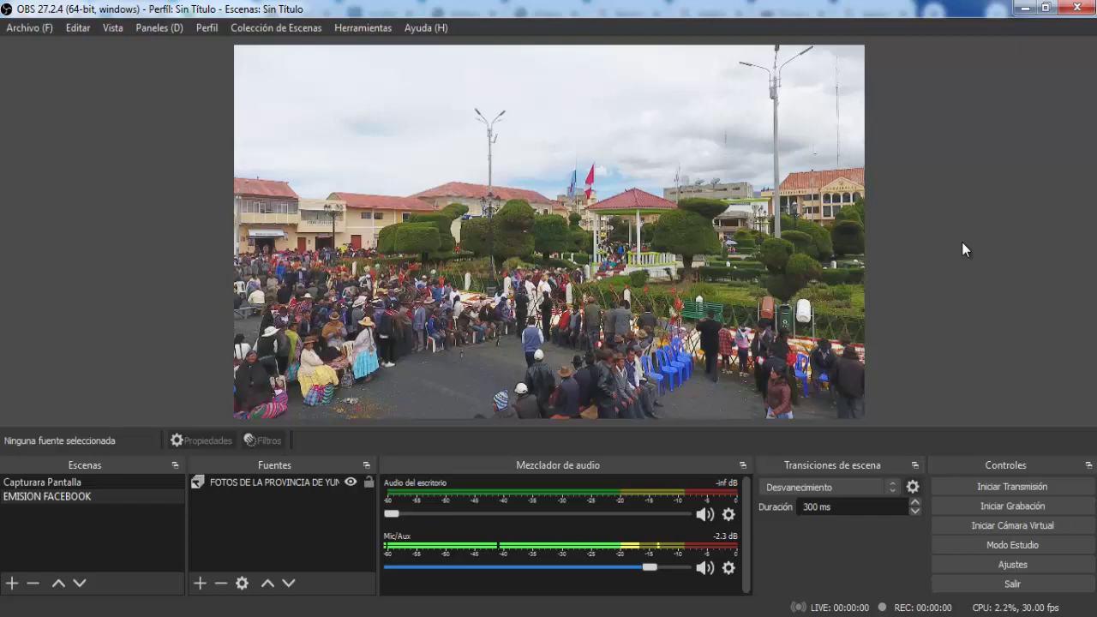
# Reselect the slideshow source in the preview and apply the fit-to-screen transform (Ajustar a la pantalla) again
pyautogui.rightClick(389, 113)
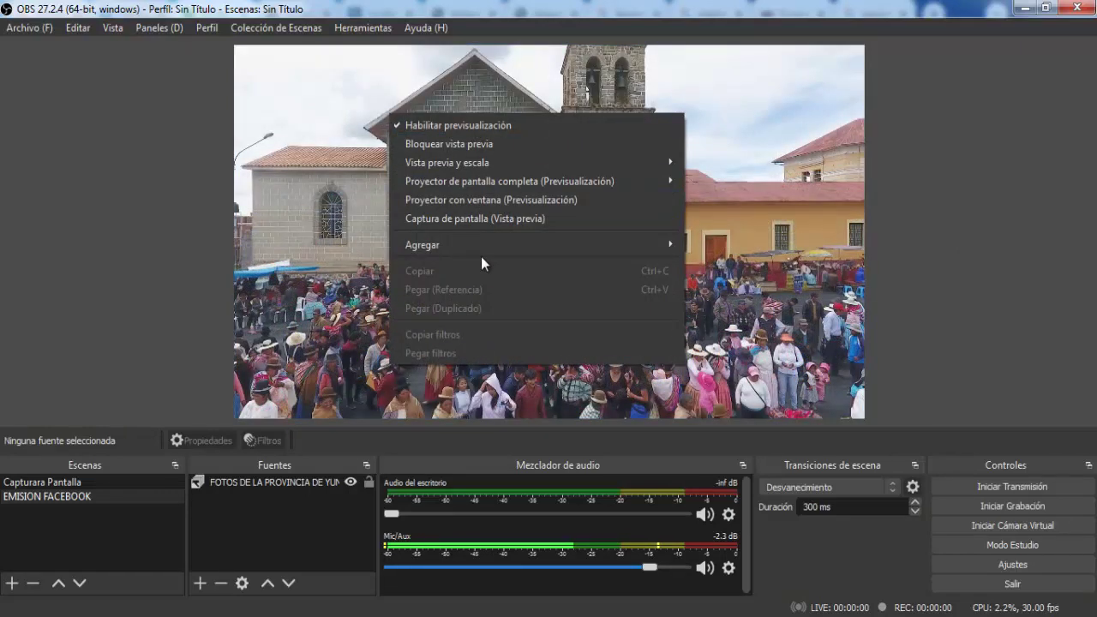
pyautogui.click(371, 182)
pyautogui.rightClick(444, 187)
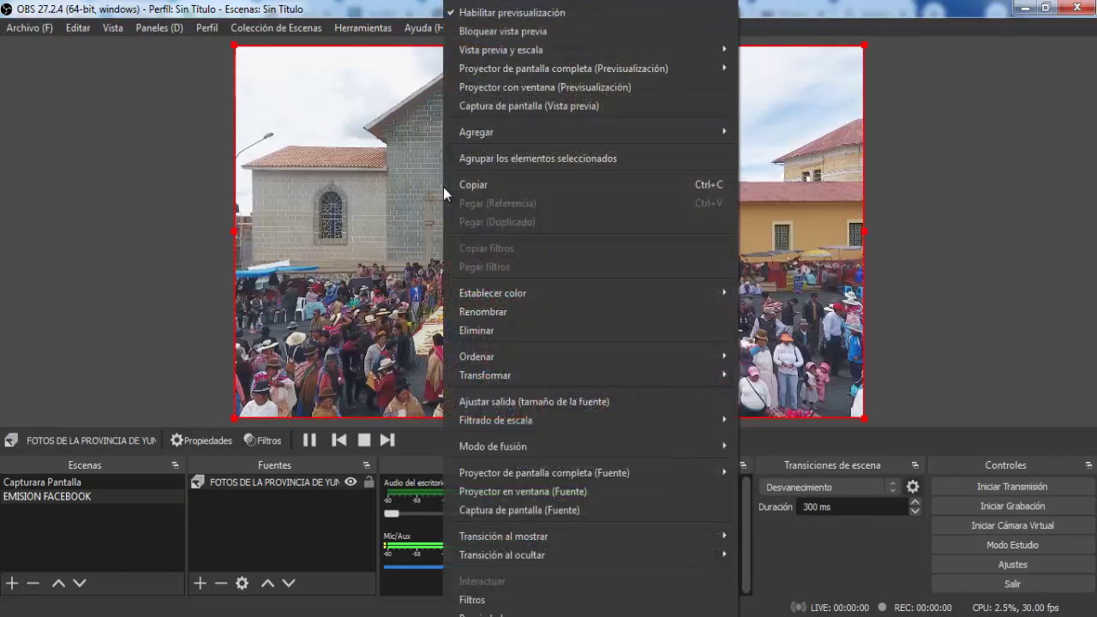
pyautogui.moveTo(523, 381)
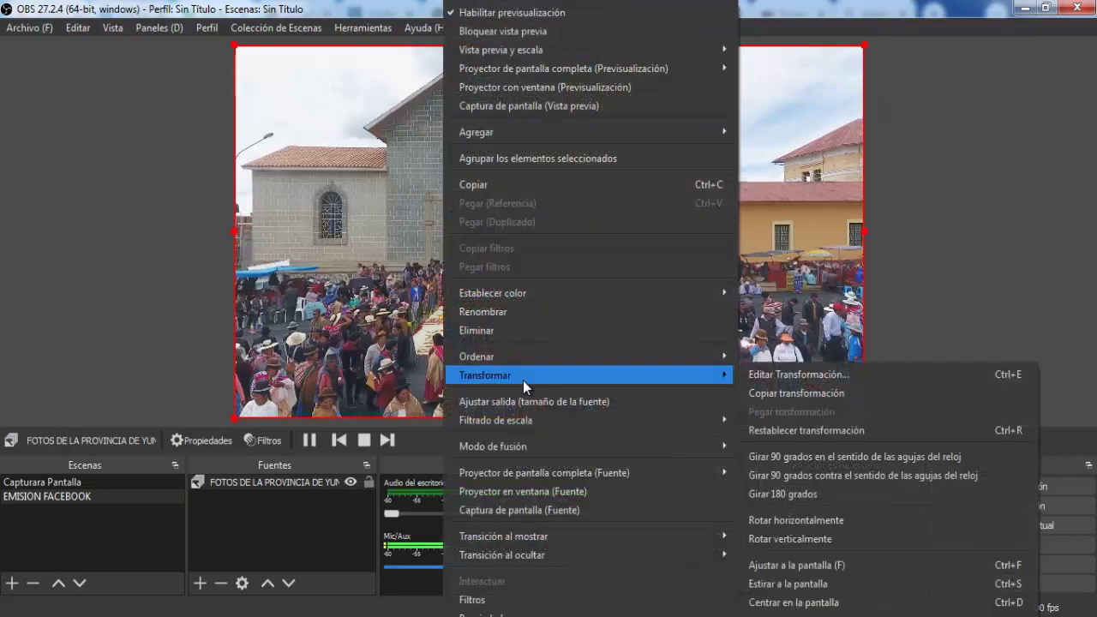
pyautogui.click(808, 566)
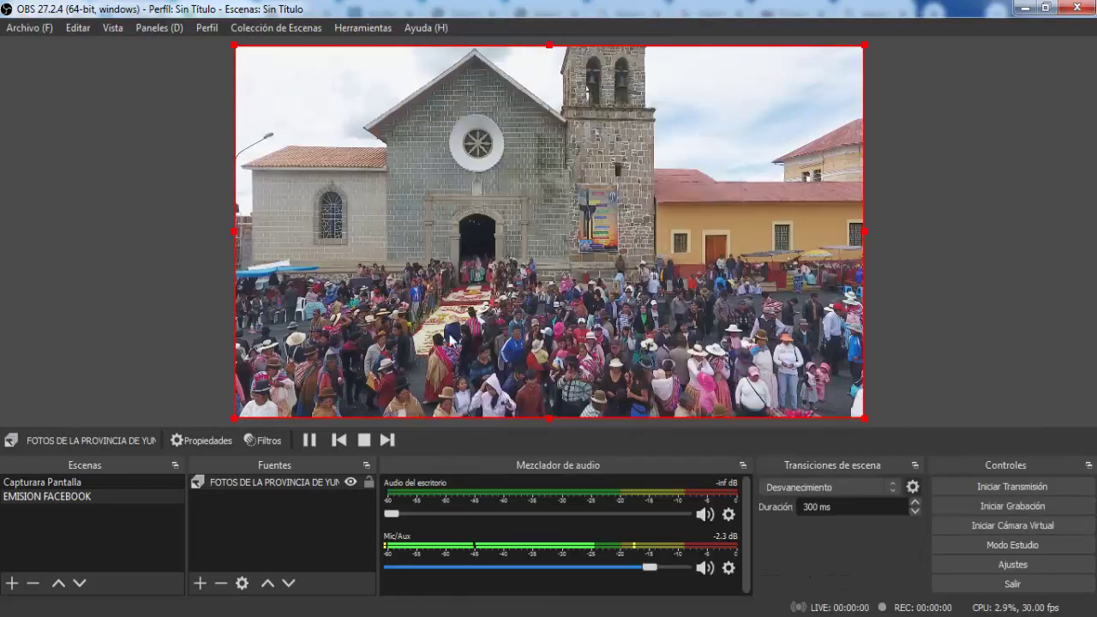